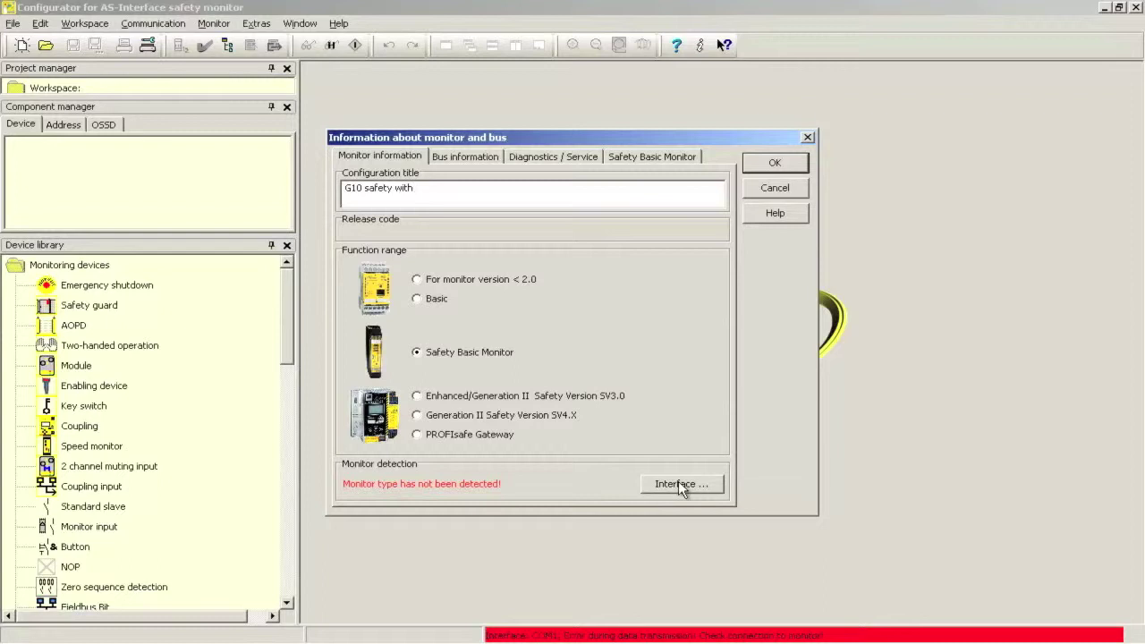
Complete the configuration title as "G10 safety with reset" and set the monitor interface to the USB device.
key(BackSpace)
text(set)
click(704, 484)
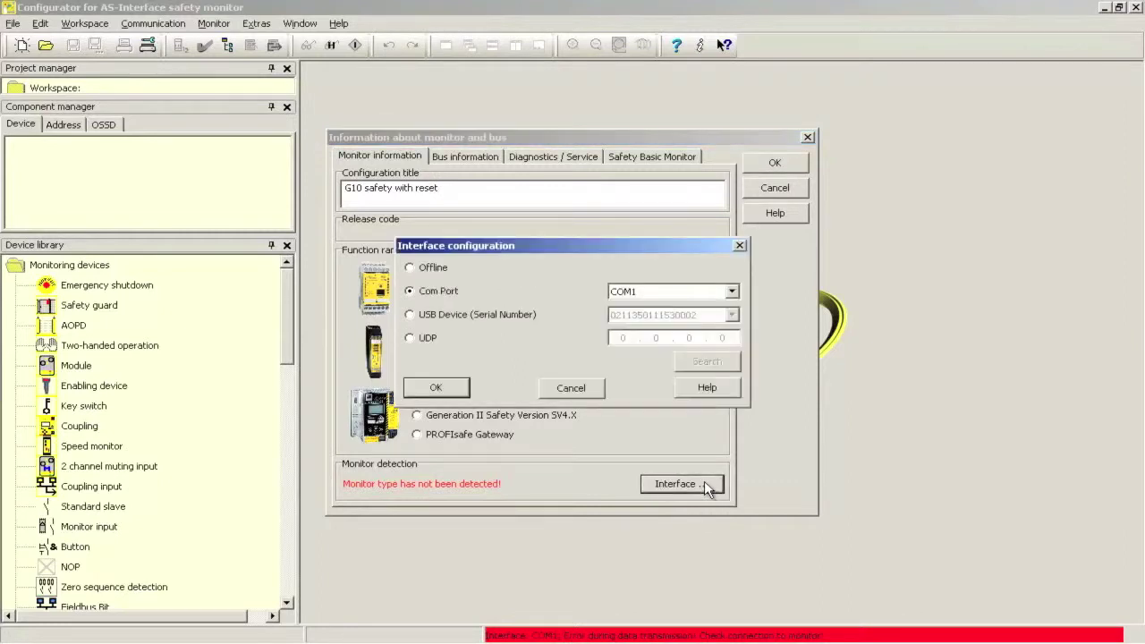
click(435, 325)
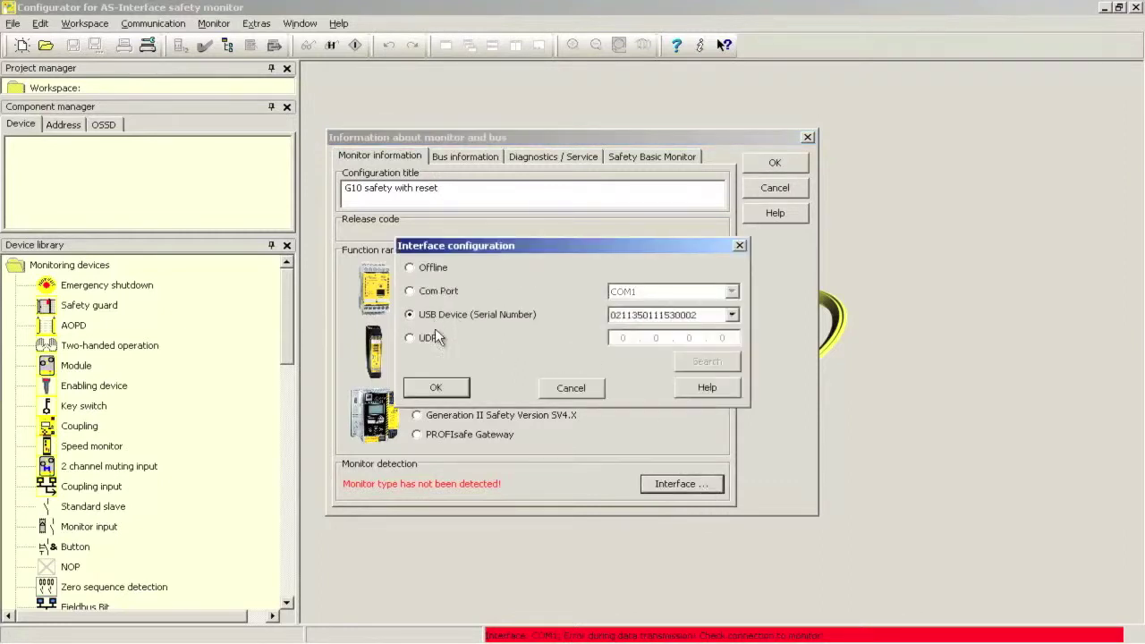
click(435, 390)
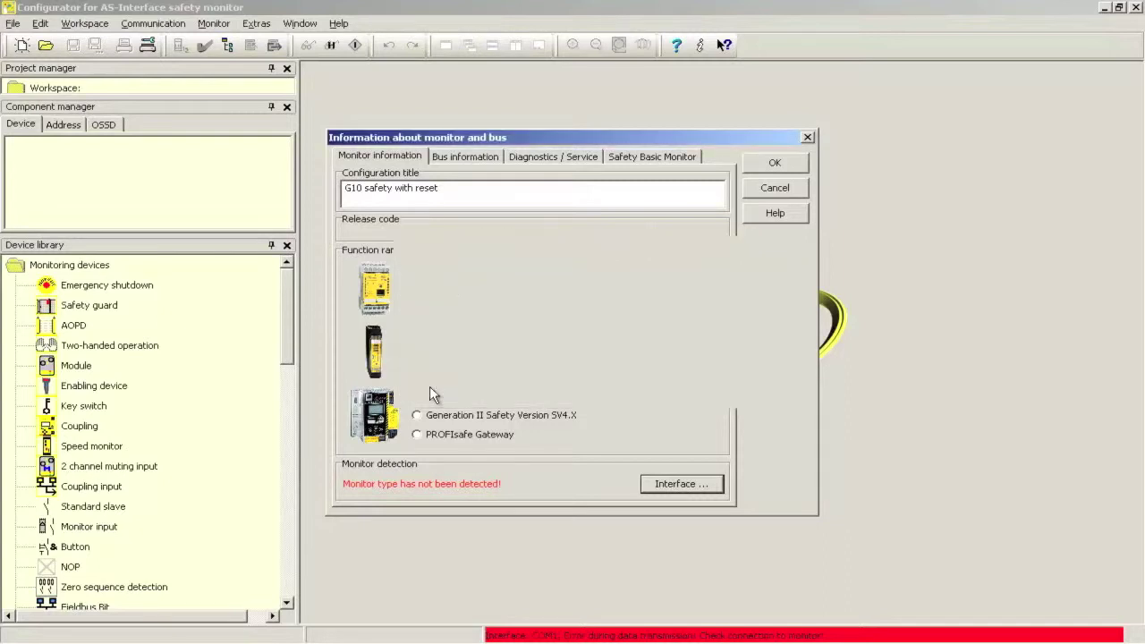
Search the AS-i bus for slaves with the integrated AS-i master active, skipping projection of the current circuit.
click(463, 154)
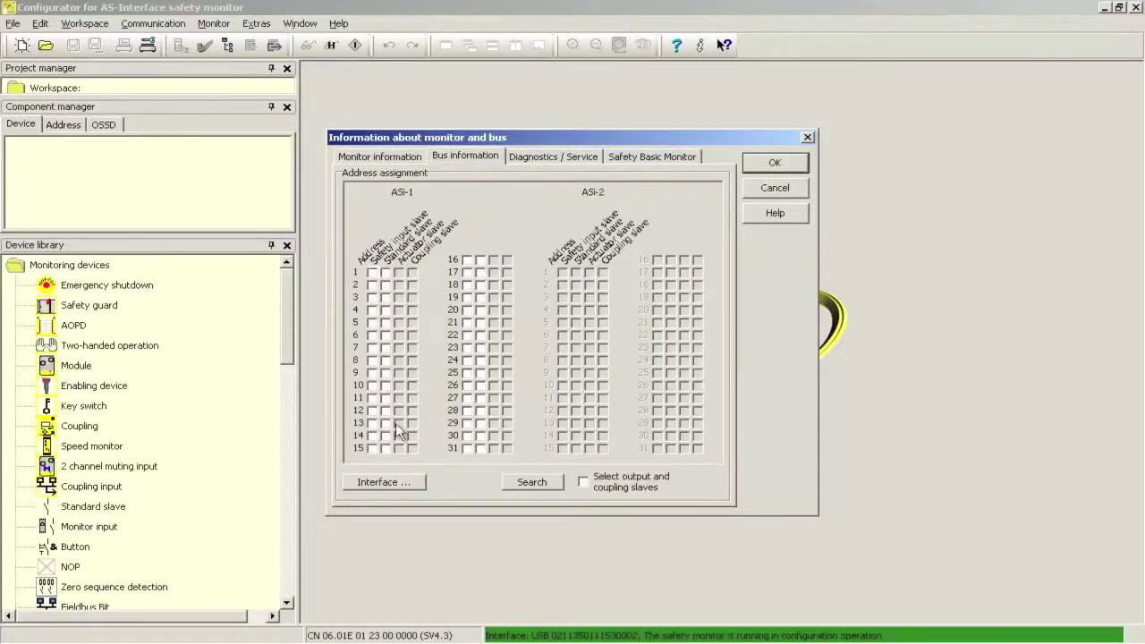
click(528, 484)
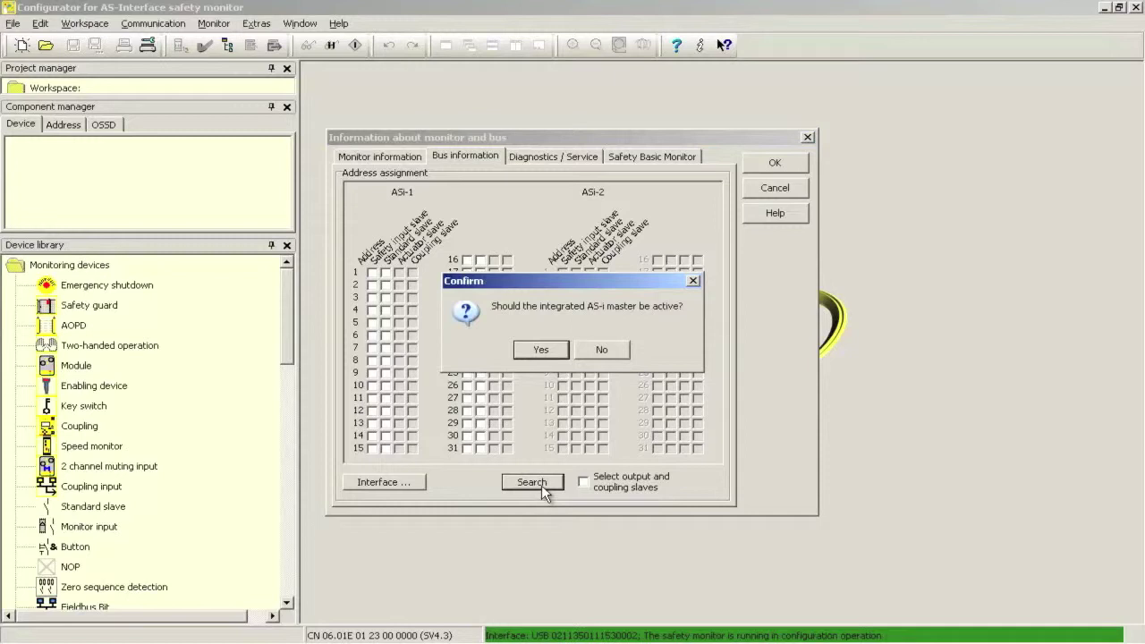
click(540, 349)
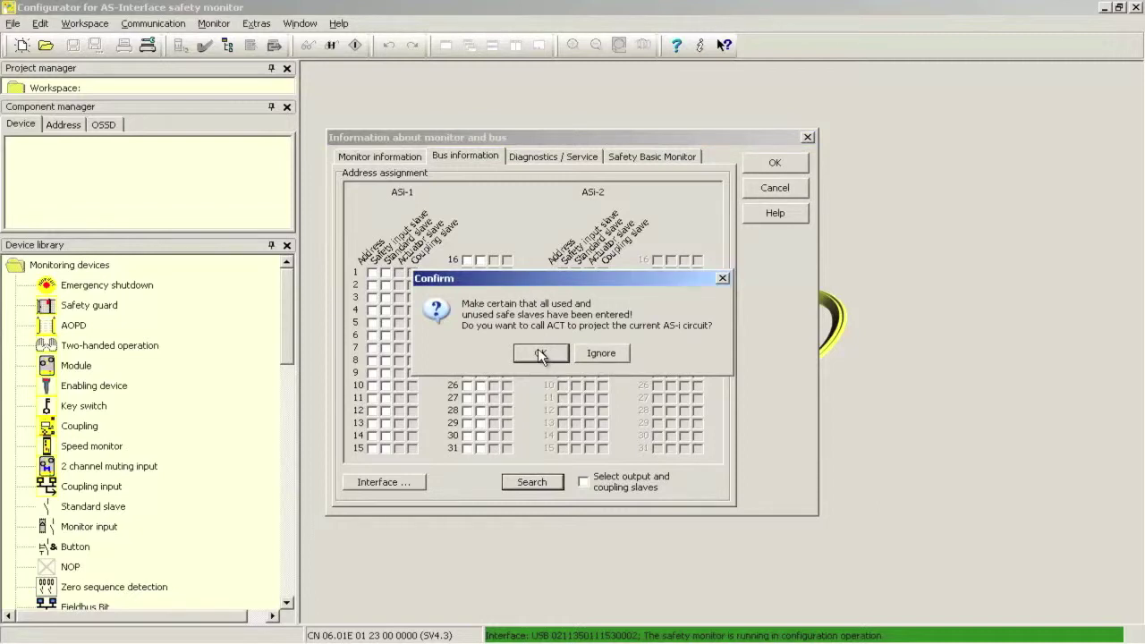
click(601, 354)
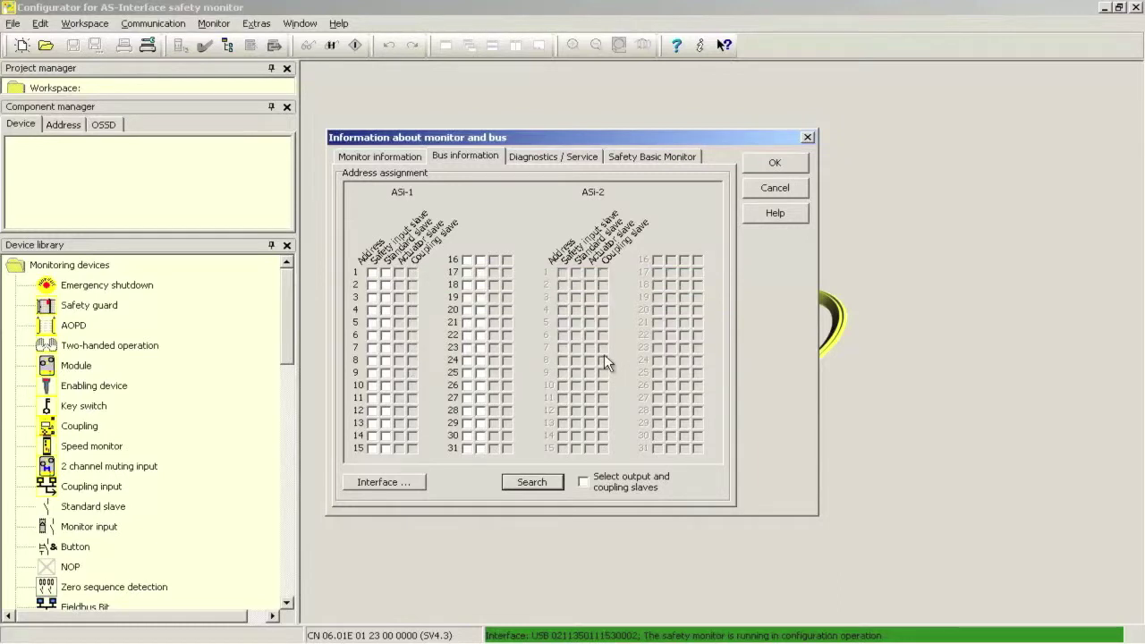
Repeat the bus slave search without switching the gateway to config mode, and again skip projecting the circuit.
click(541, 483)
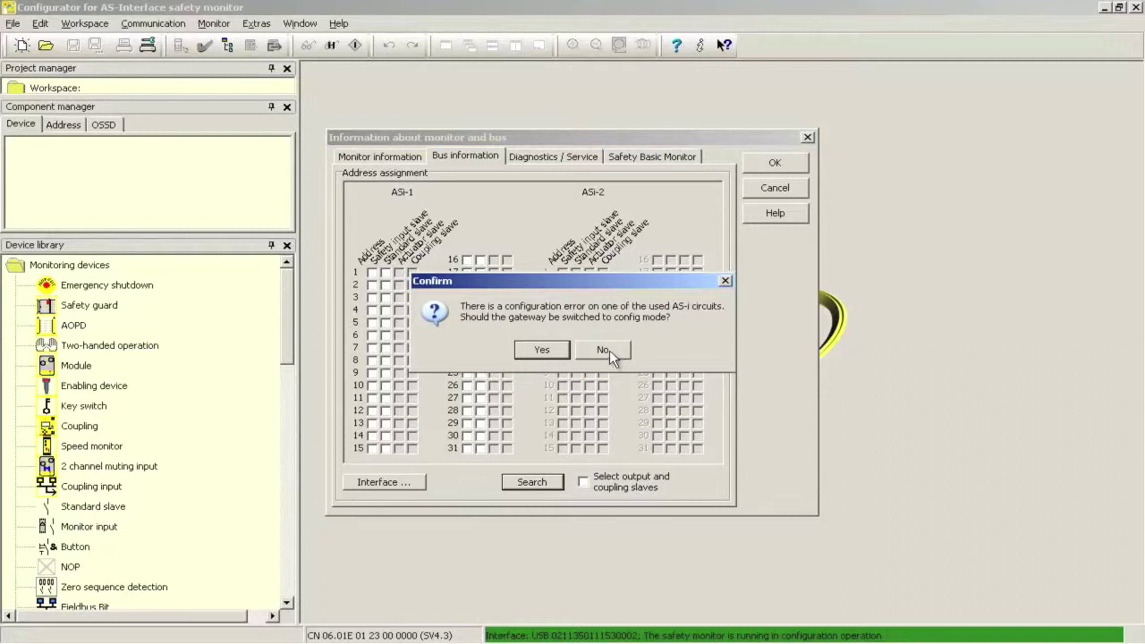
click(609, 349)
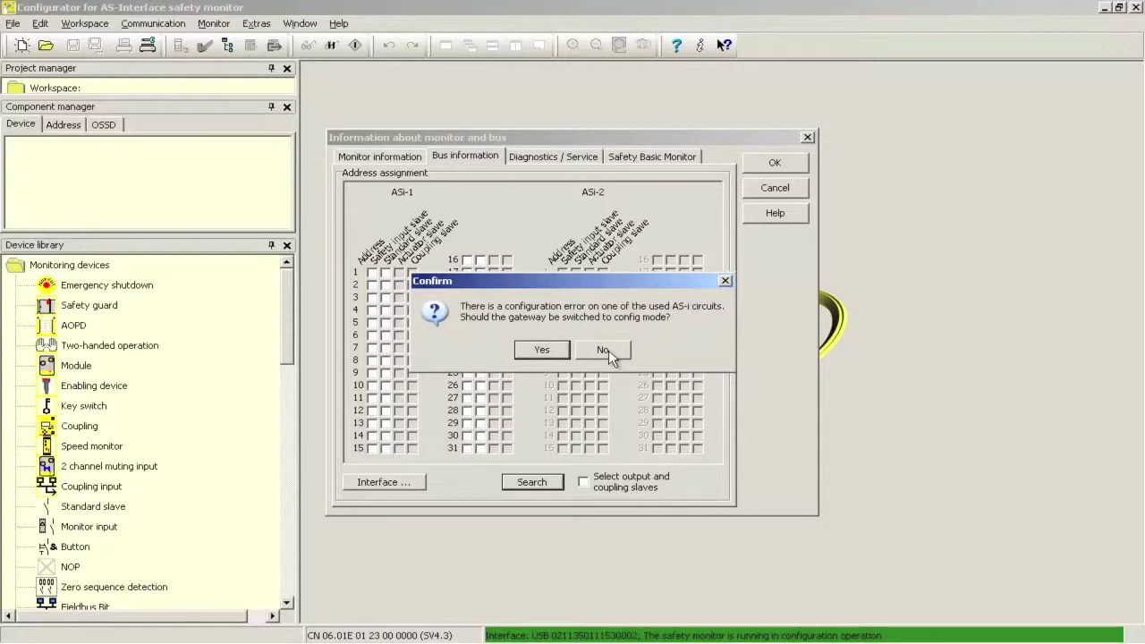
click(609, 350)
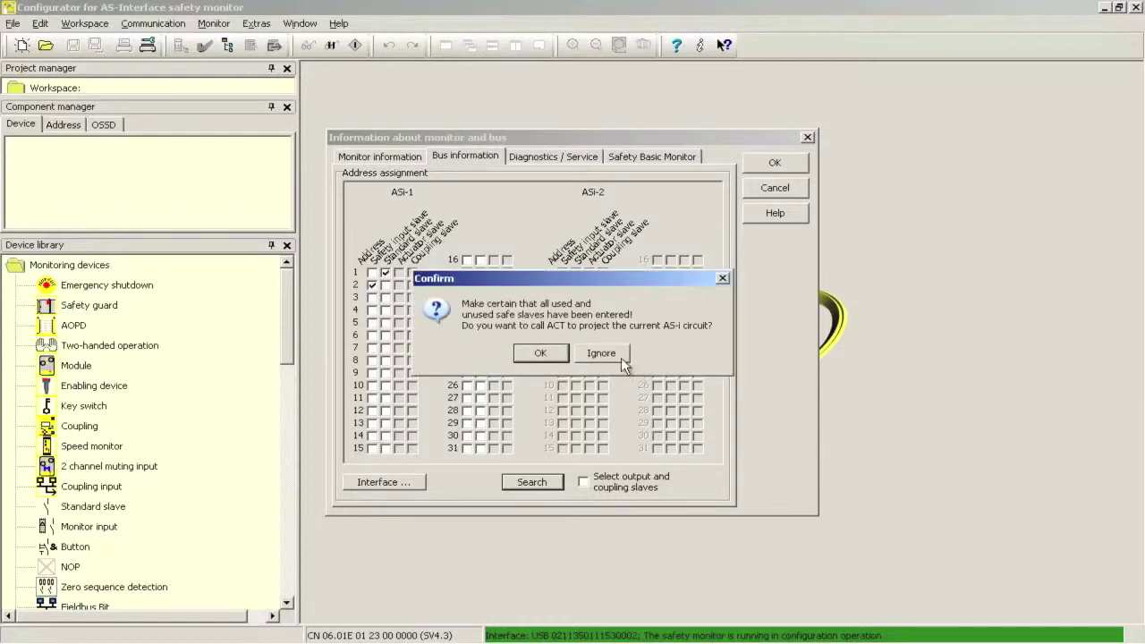
click(621, 358)
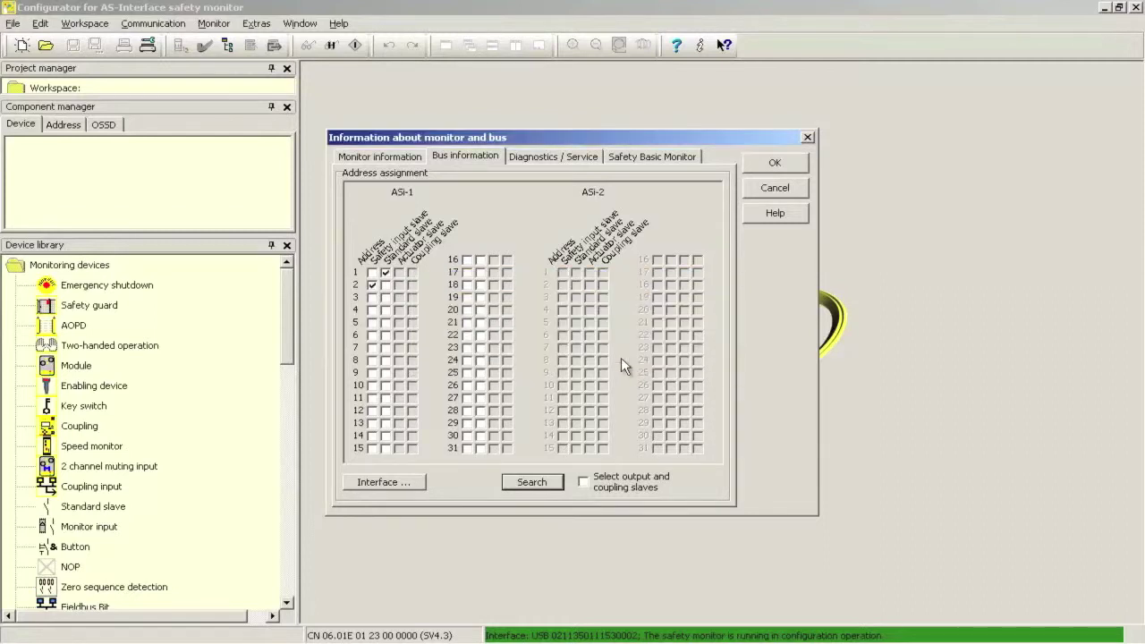
Set the ASI-1 diagnostics monitor base address to 28 and simulate 3 slaves.
click(558, 158)
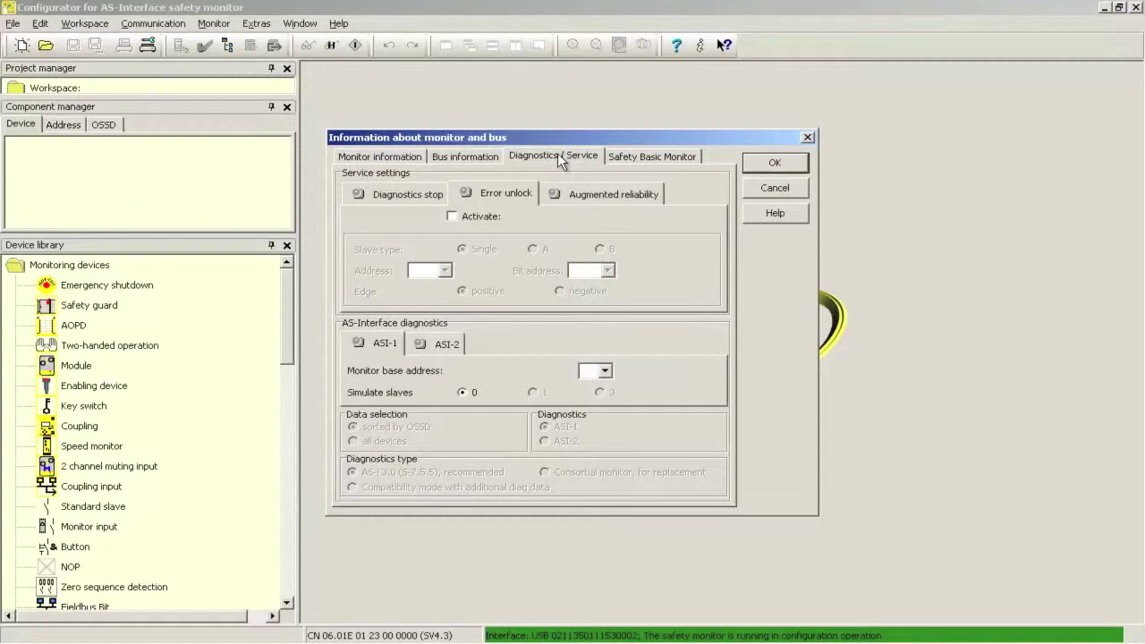
click(606, 370)
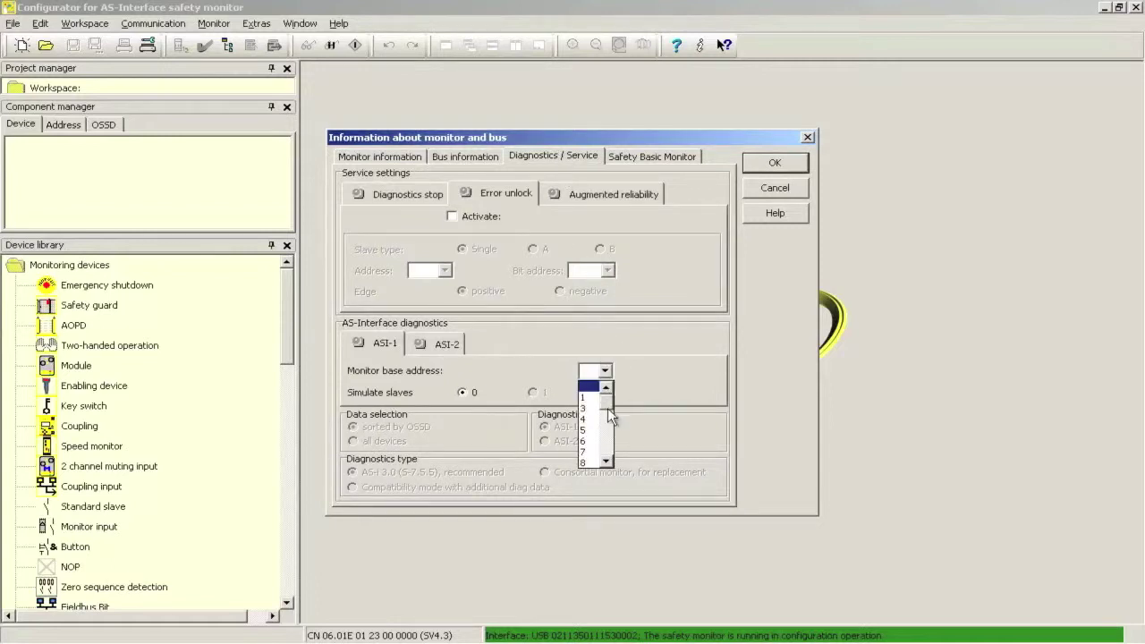
drag(609, 413, 609, 453)
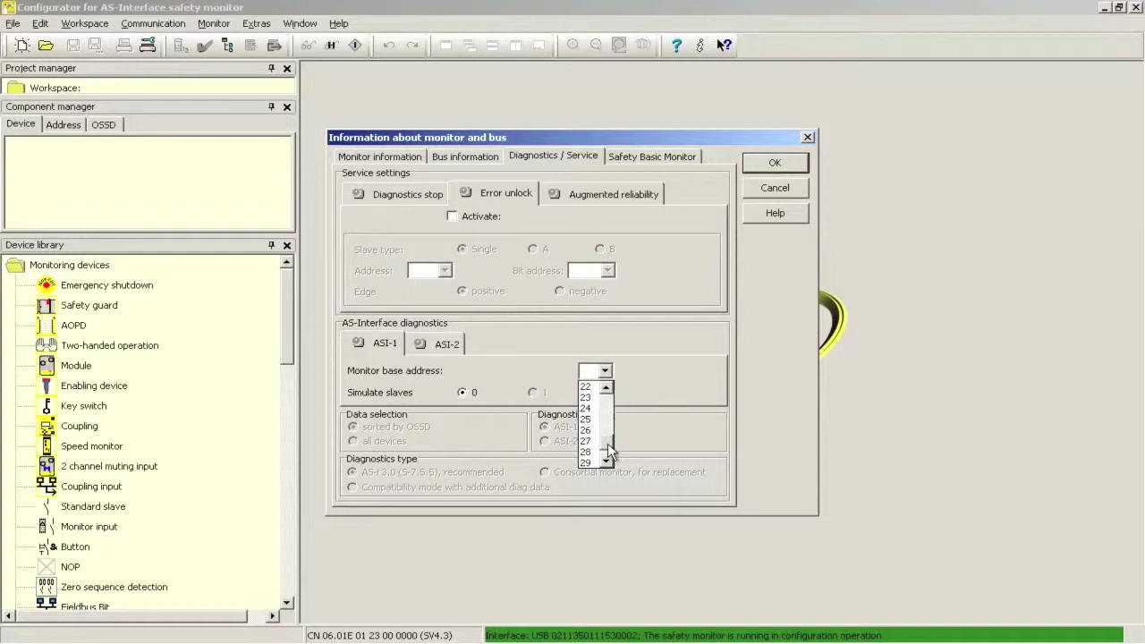
click(597, 452)
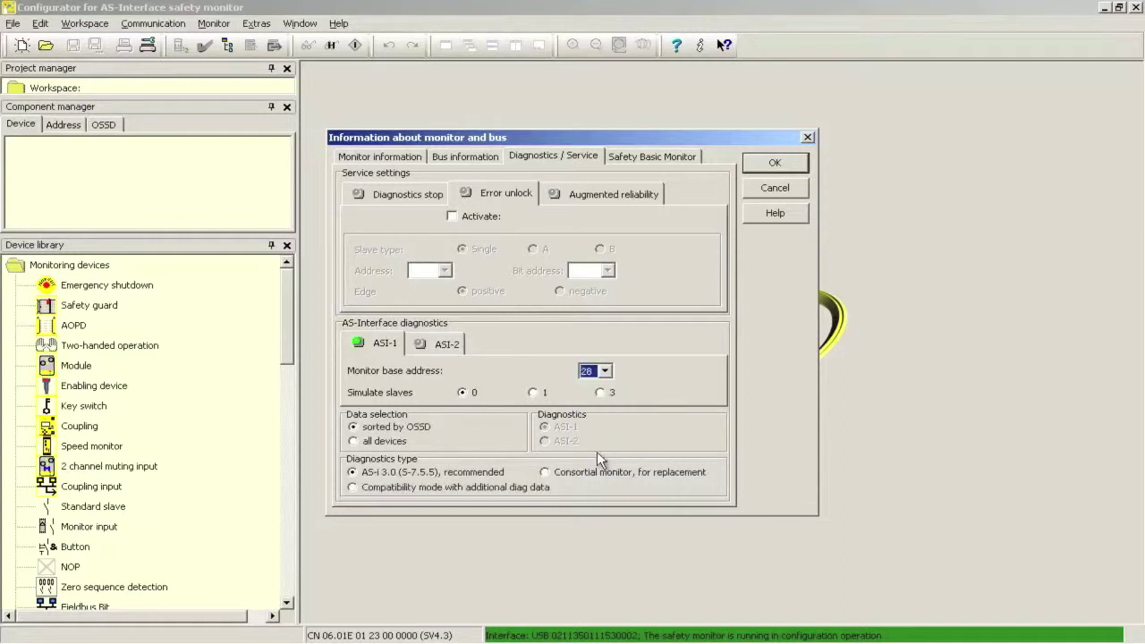
click(600, 394)
Keep operation without AS-i power supply enabled for the Safety Basic Monitor, and accept the monitor and bus settings.
click(652, 154)
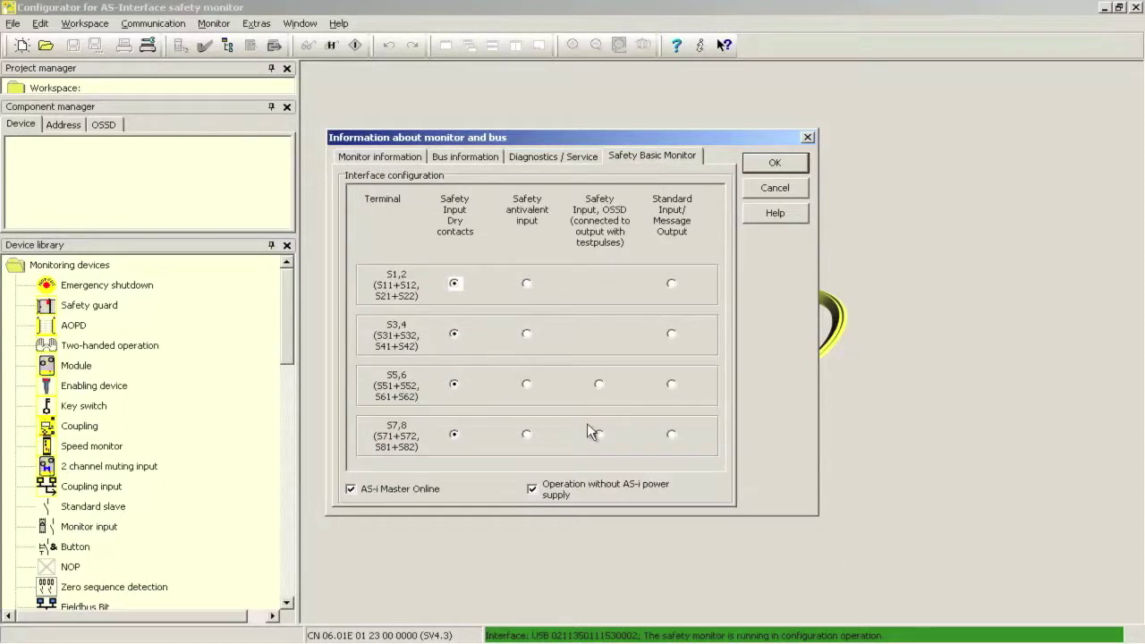
click(535, 490)
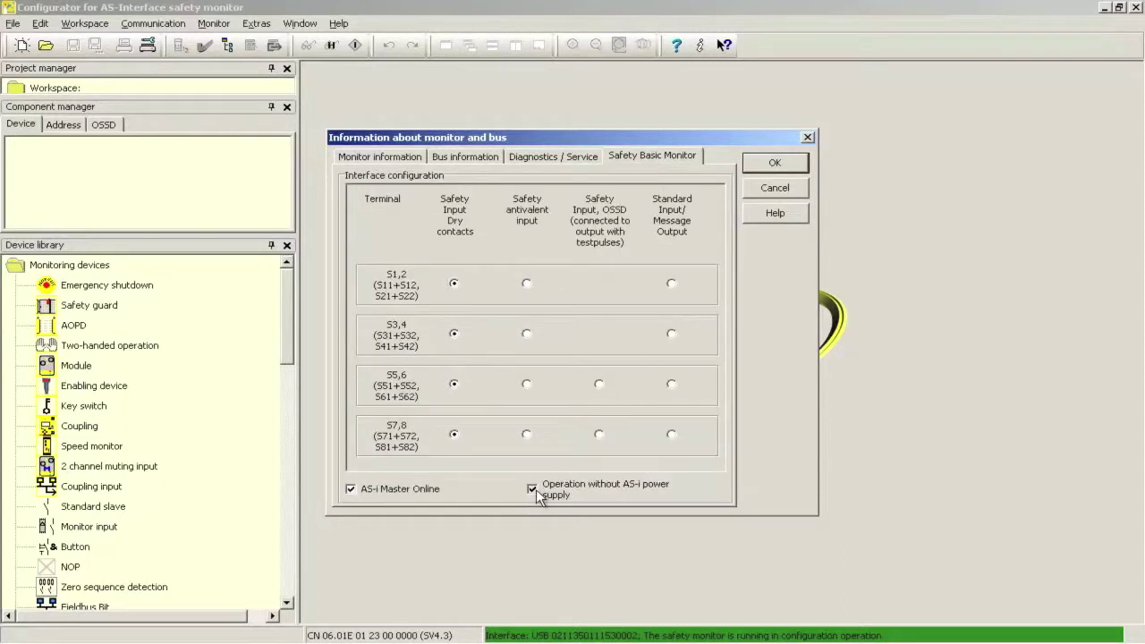
click(776, 161)
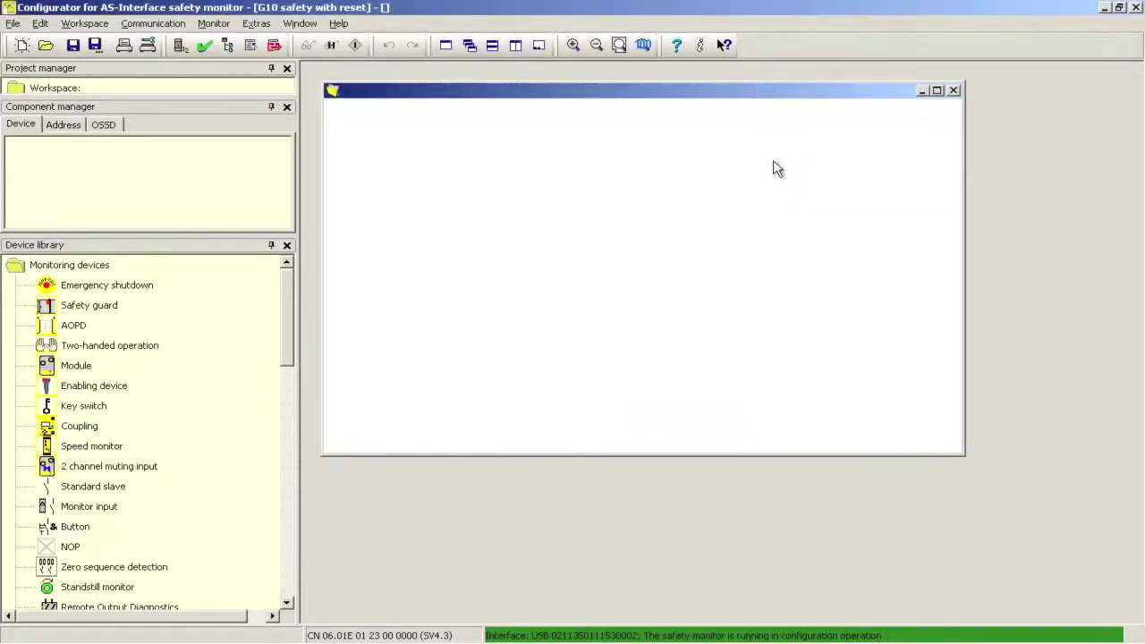
Insert a Stop category 0 output device into the empty OSSD window and name it "Motor".
drag(286, 314, 277, 485)
drag(94, 526, 475, 349)
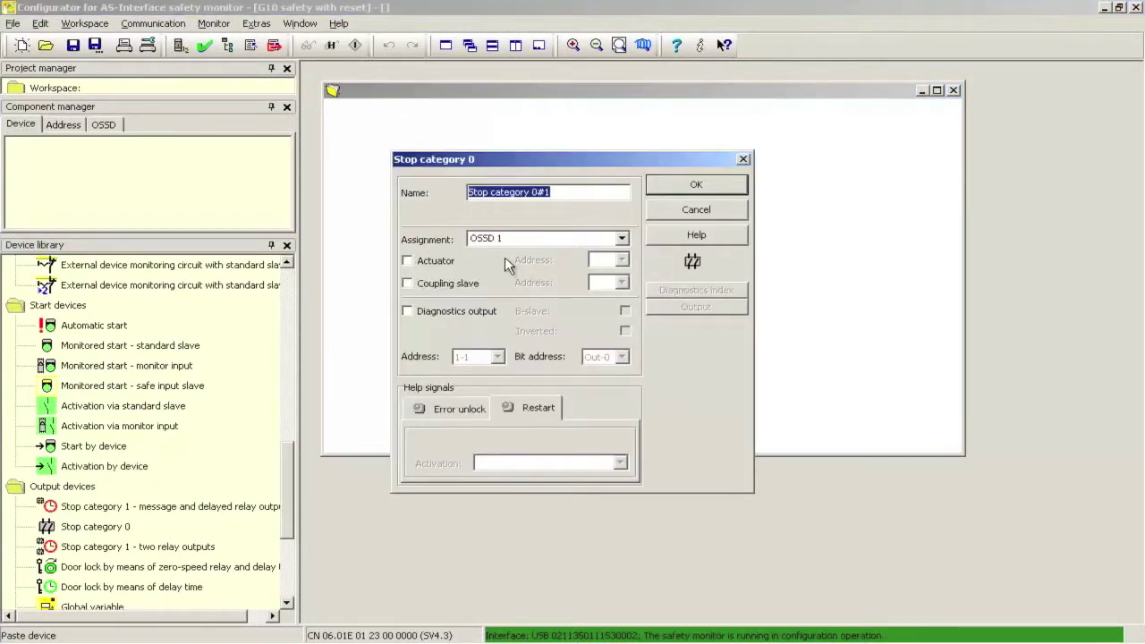
text(G)
key(BackSpace)
text(Motor)
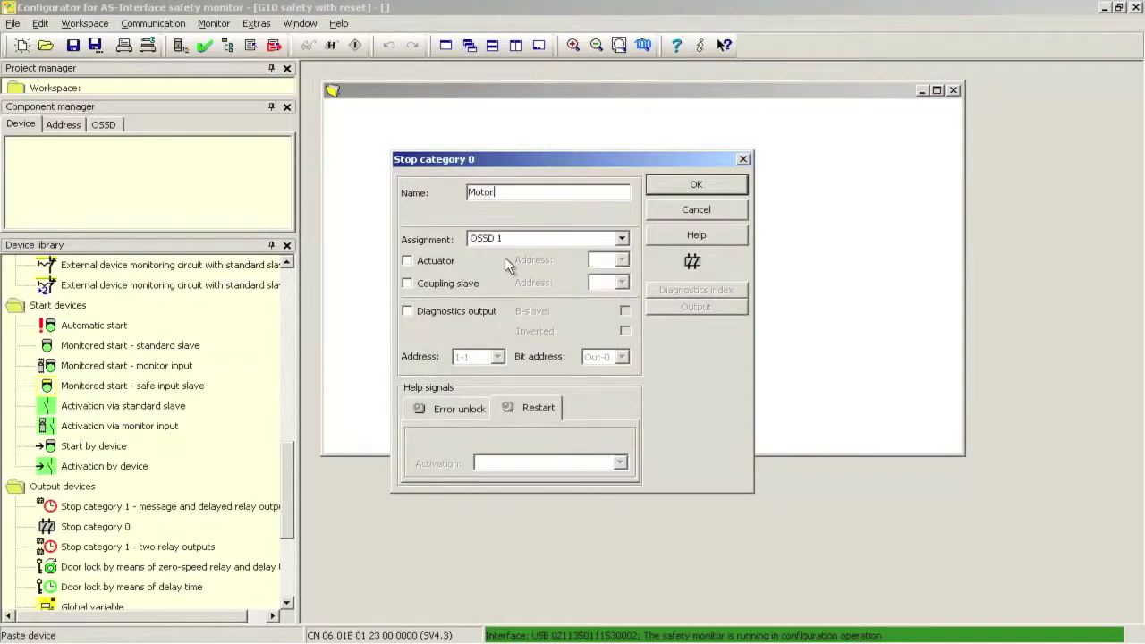
Enable the Motor device's inverted diagnostics output at address 1-2, bit Out-0, and confirm the device on OSSD 1.
click(407, 311)
click(498, 356)
click(483, 381)
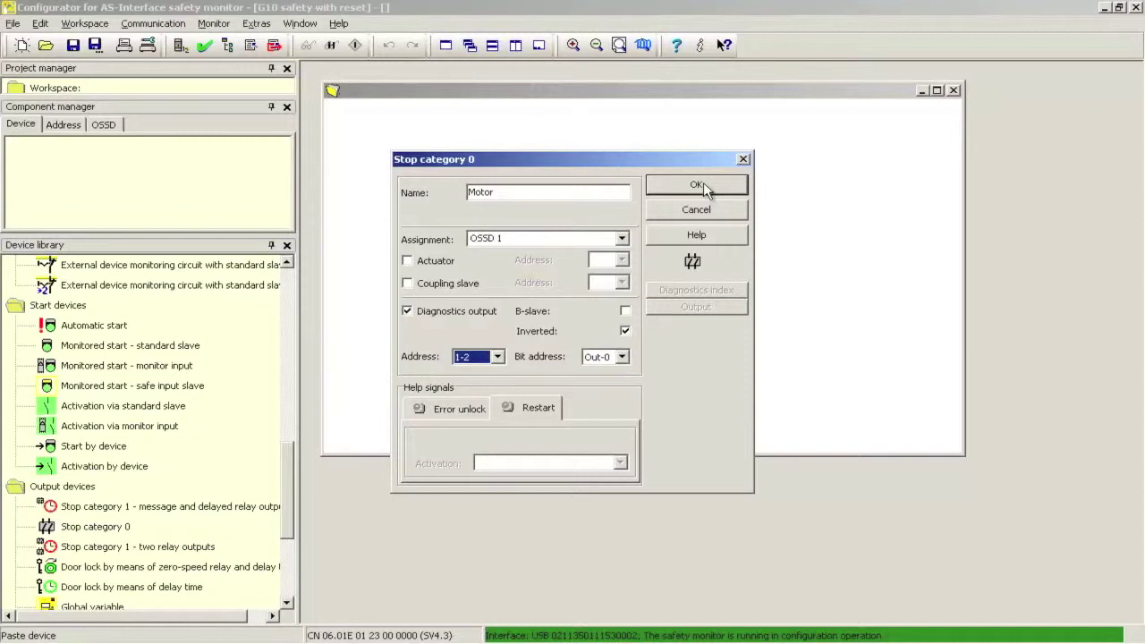
click(703, 182)
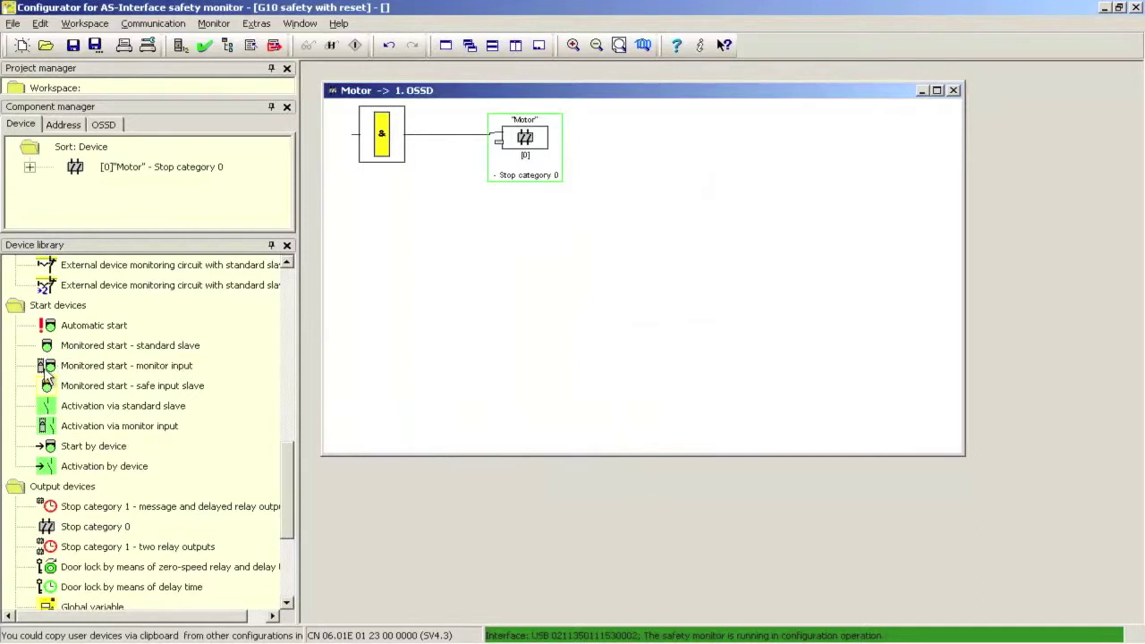
Add a Monitored start - standard slave named "Restart (Green button)" with slave type A, address 1-1 and bit address In-3.
click(57, 345)
drag(57, 345, 461, 273)
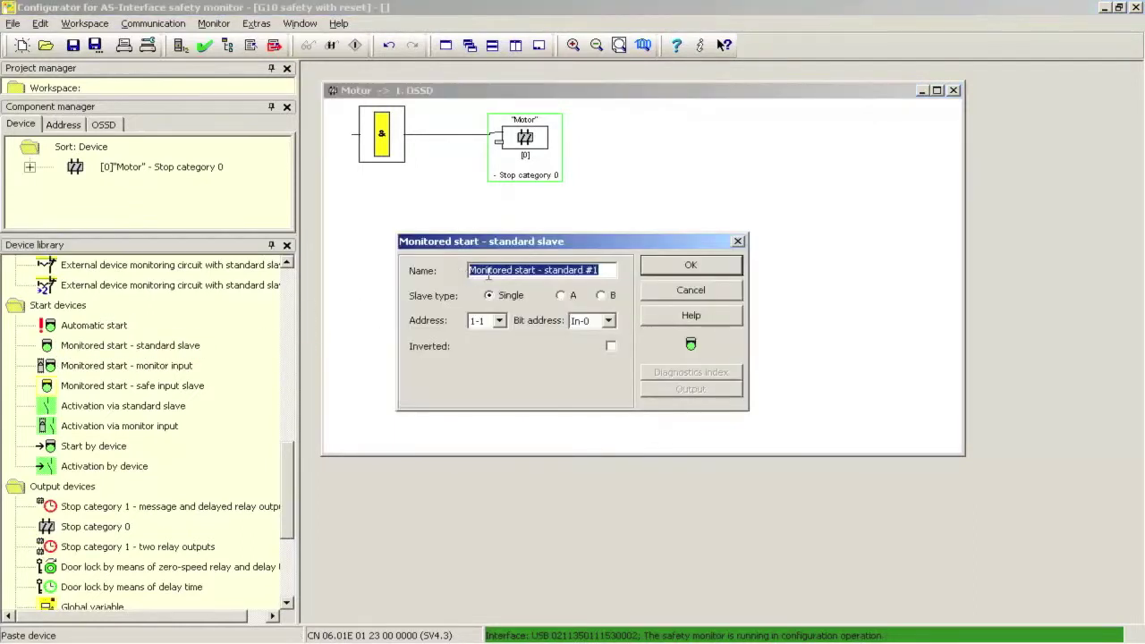
text(Rest)
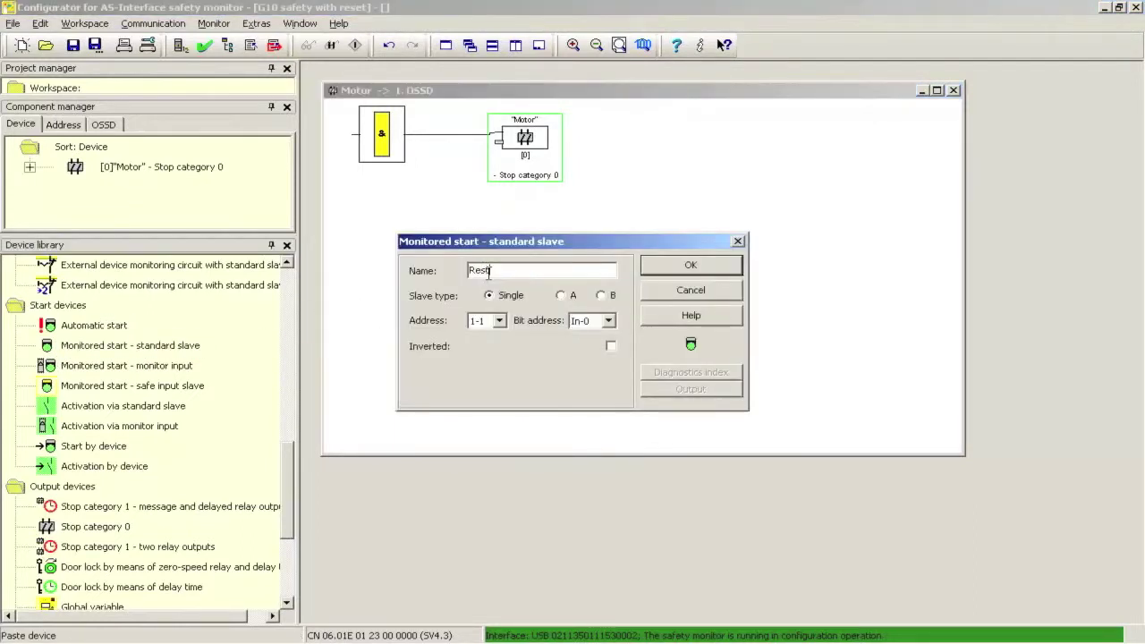
text(art (Green button))
click(607, 321)
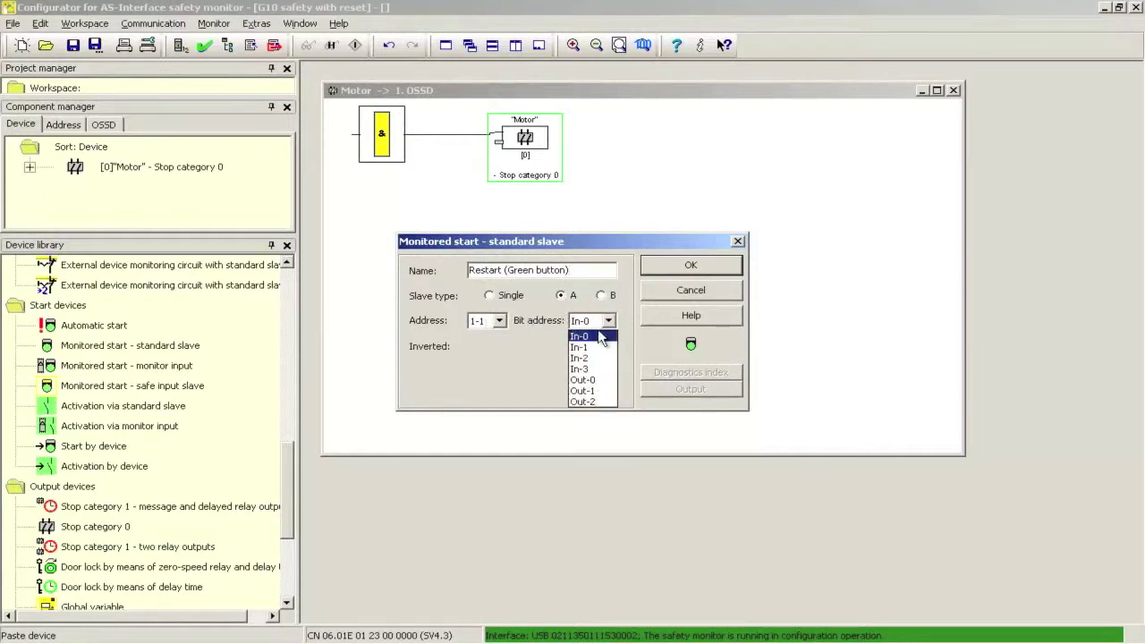
click(608, 361)
click(690, 268)
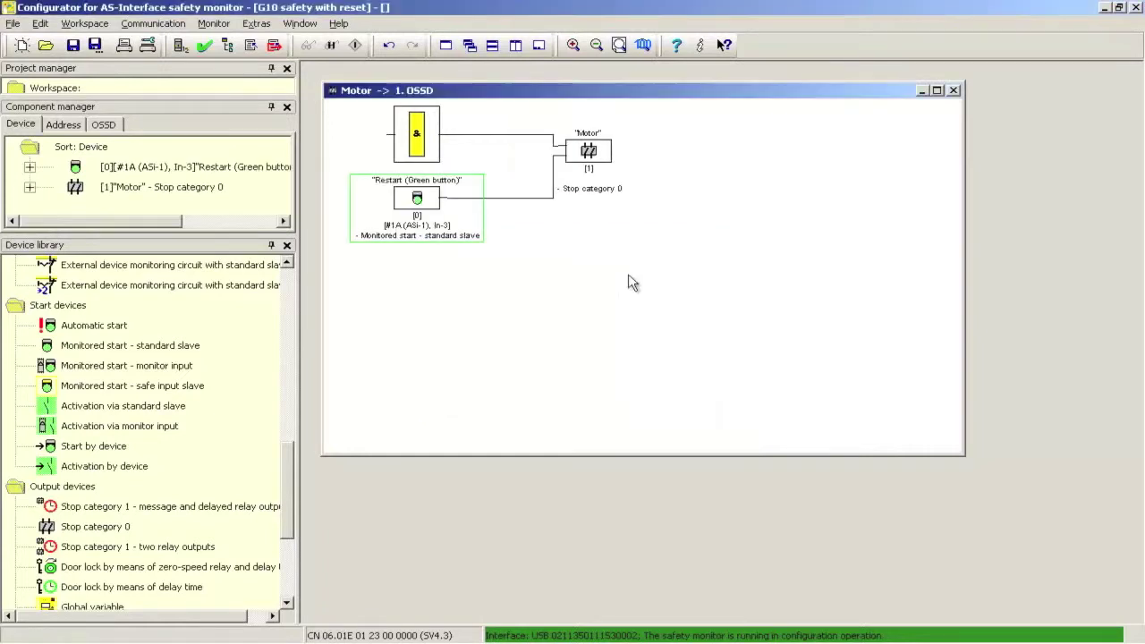
Add an Emergency shutdown device named "G10 safety e-stop" to the AND gate, type dependent with filtering, at address 1-2.
drag(289, 466, 300, 294)
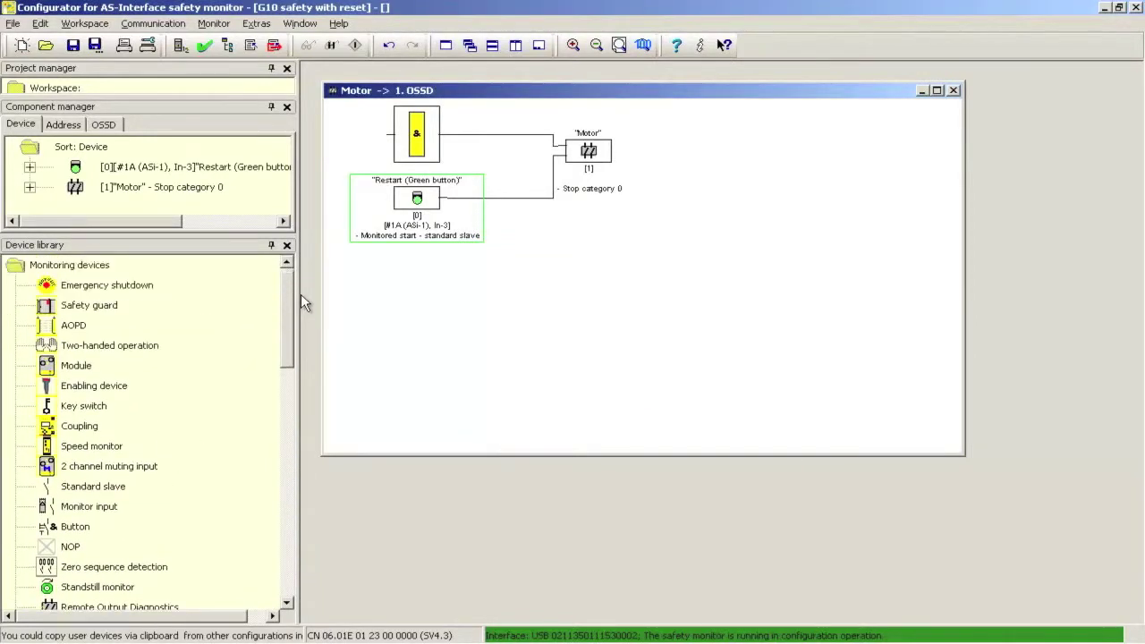
drag(123, 284, 418, 143)
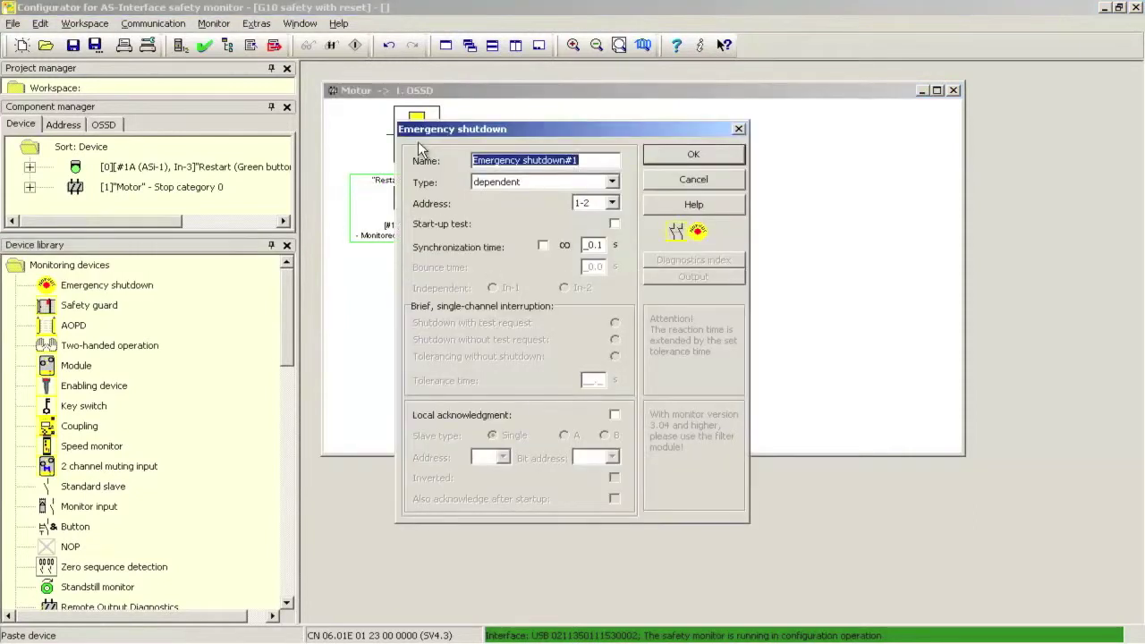
text(G10 safety)
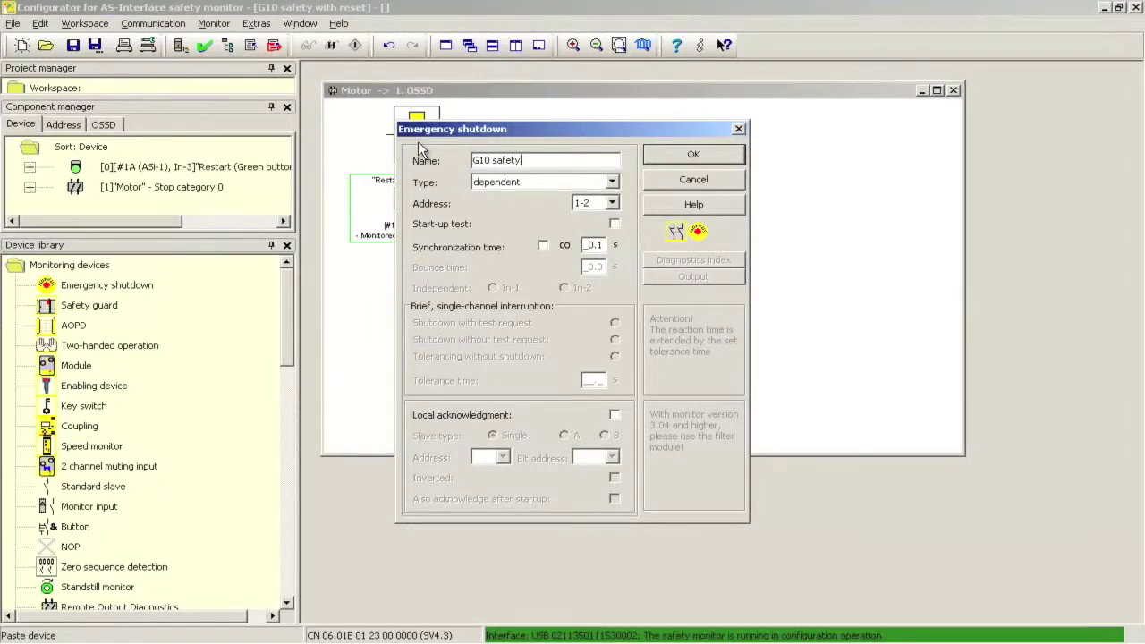
text( e-stop)
click(497, 182)
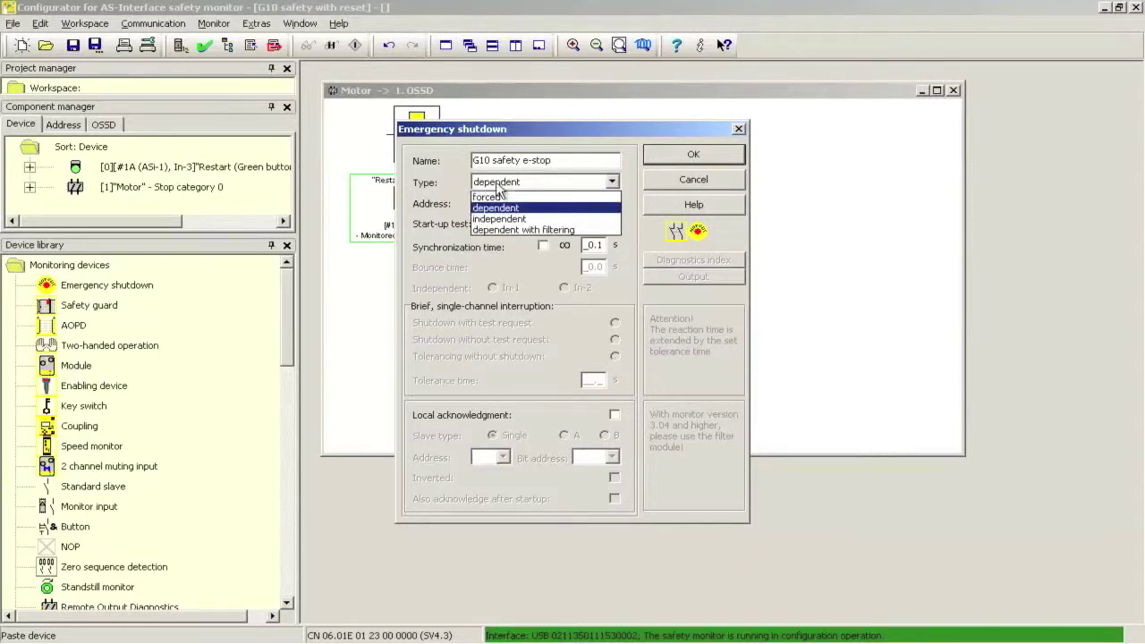
click(511, 229)
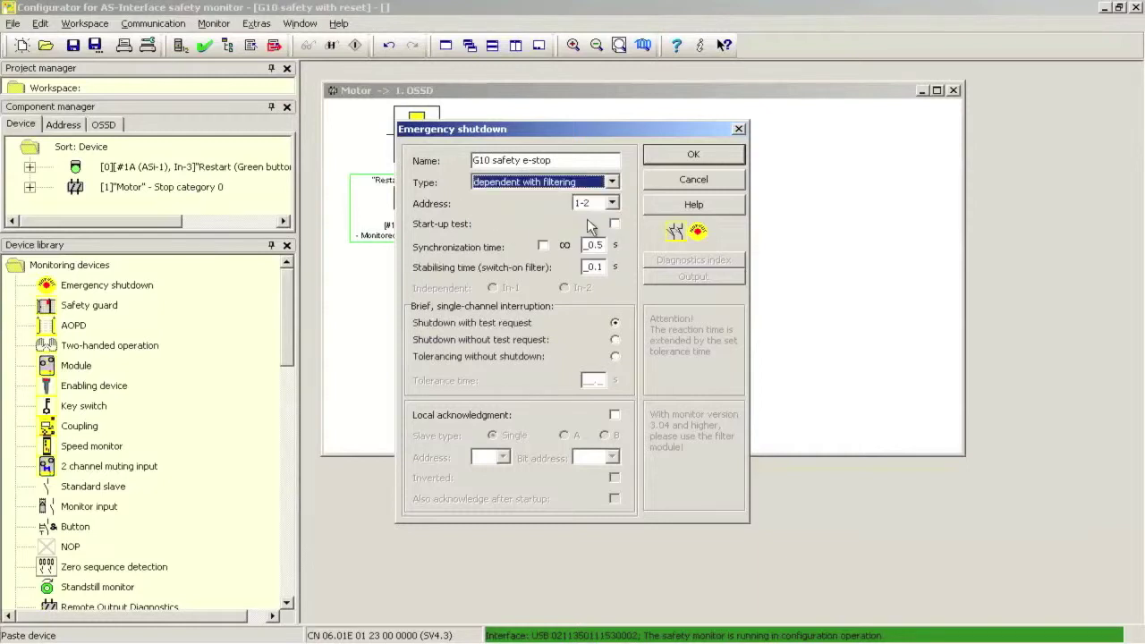
click(699, 156)
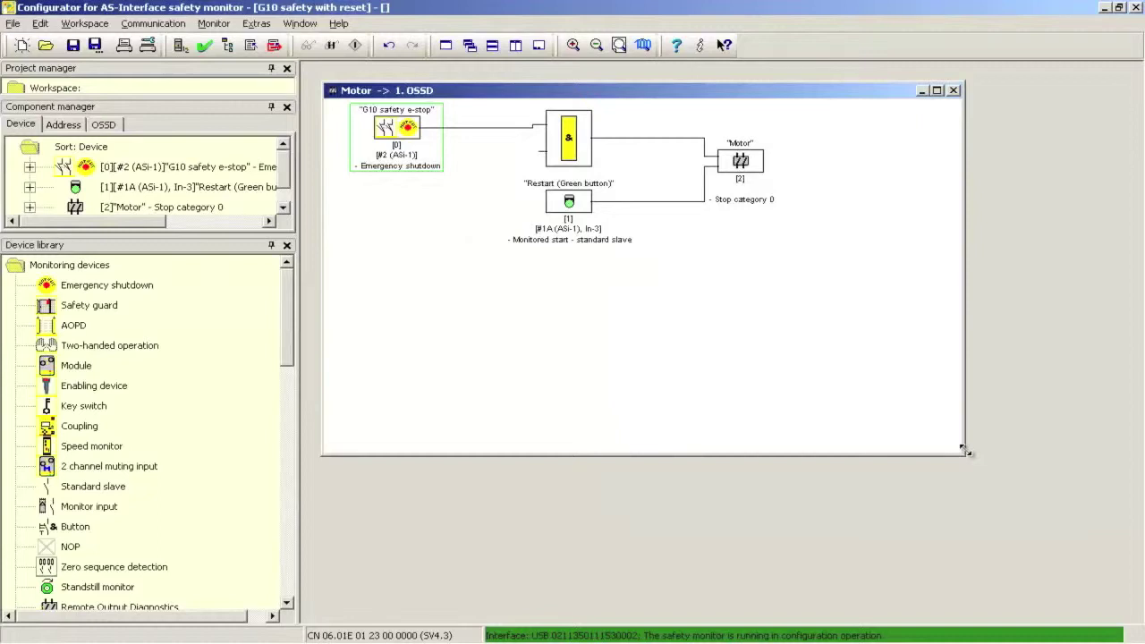
Shrink the Motor OSSD window, open a new empty OSSD window and place it below the Motor diagram.
drag(964, 450, 877, 289)
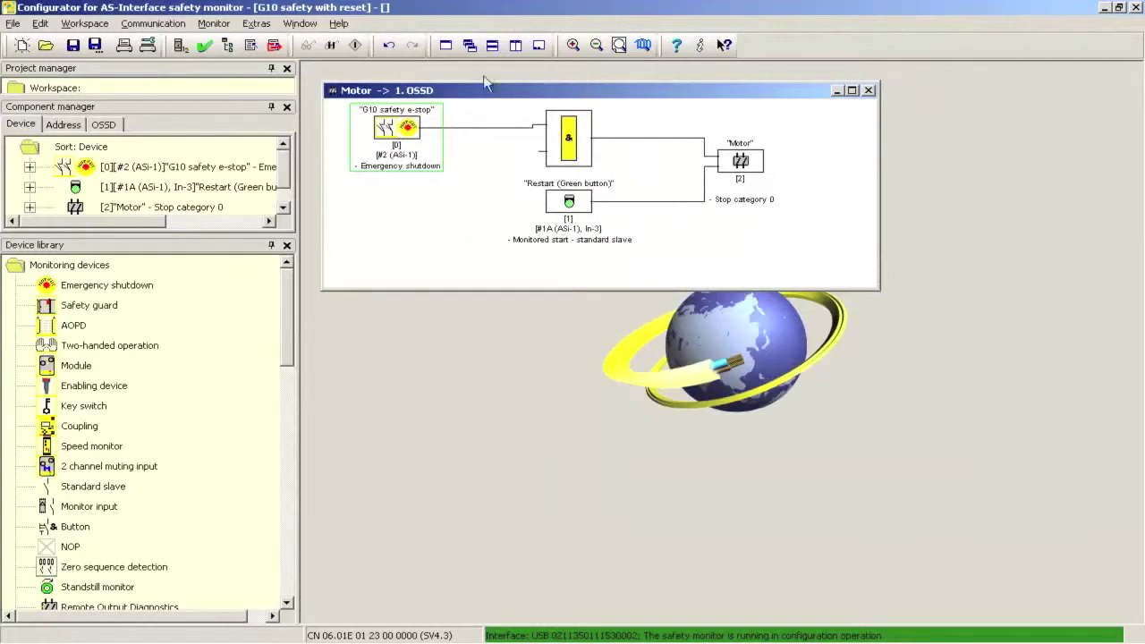
click(446, 45)
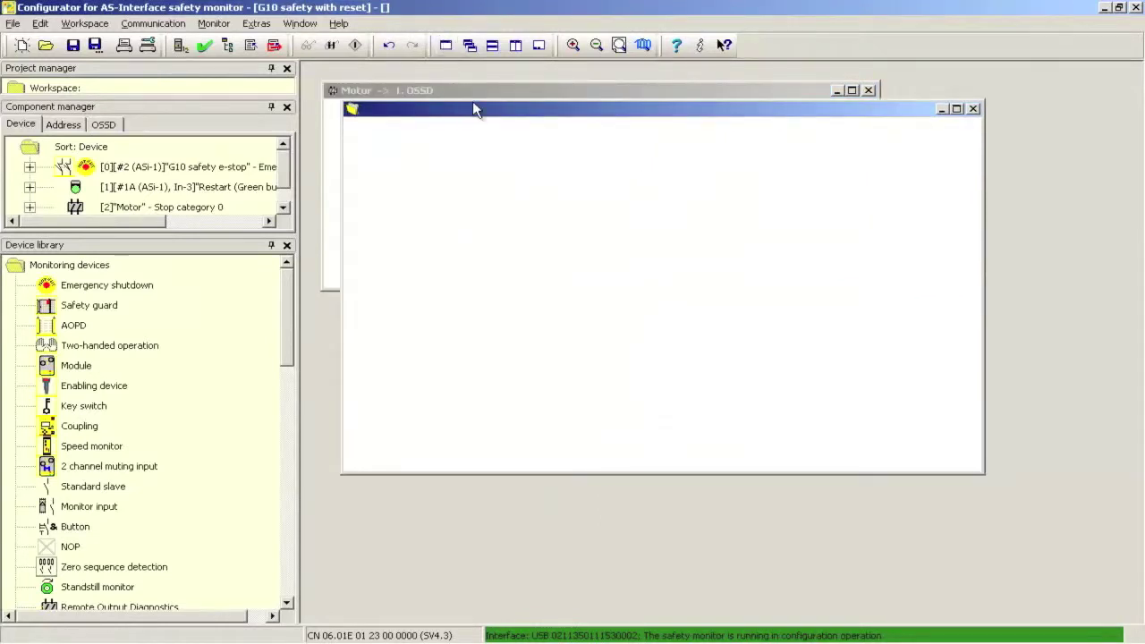
drag(472, 106, 455, 241)
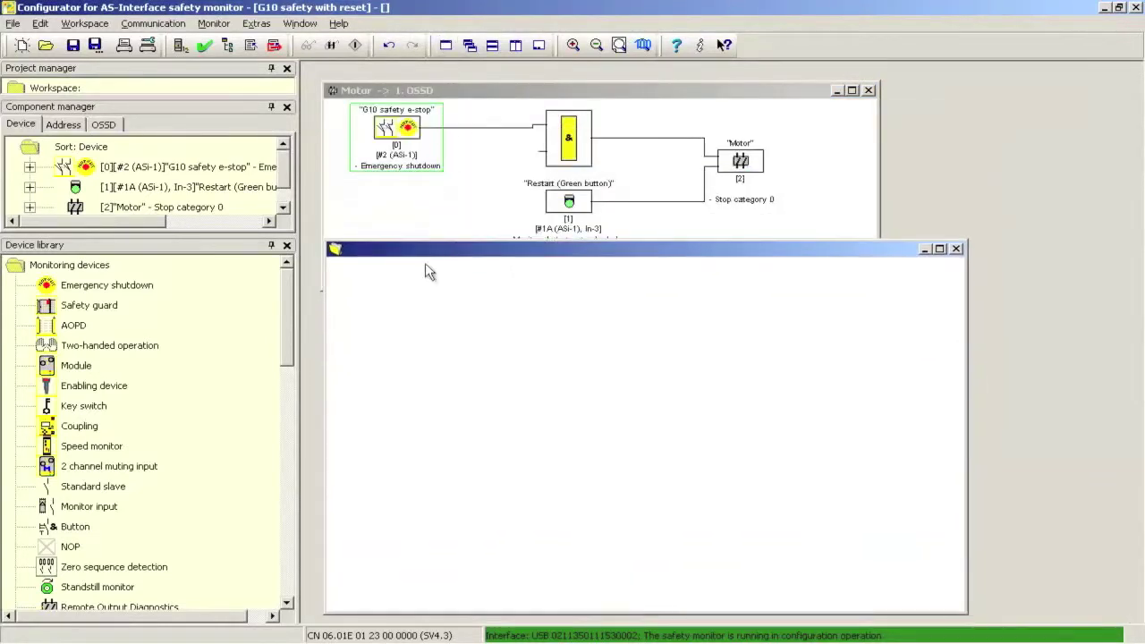
Add a Stop category 0 output device named "Green restart button" to the empty OSSD window and assign it to OSSD 9.
drag(290, 322, 294, 498)
drag(126, 509, 504, 426)
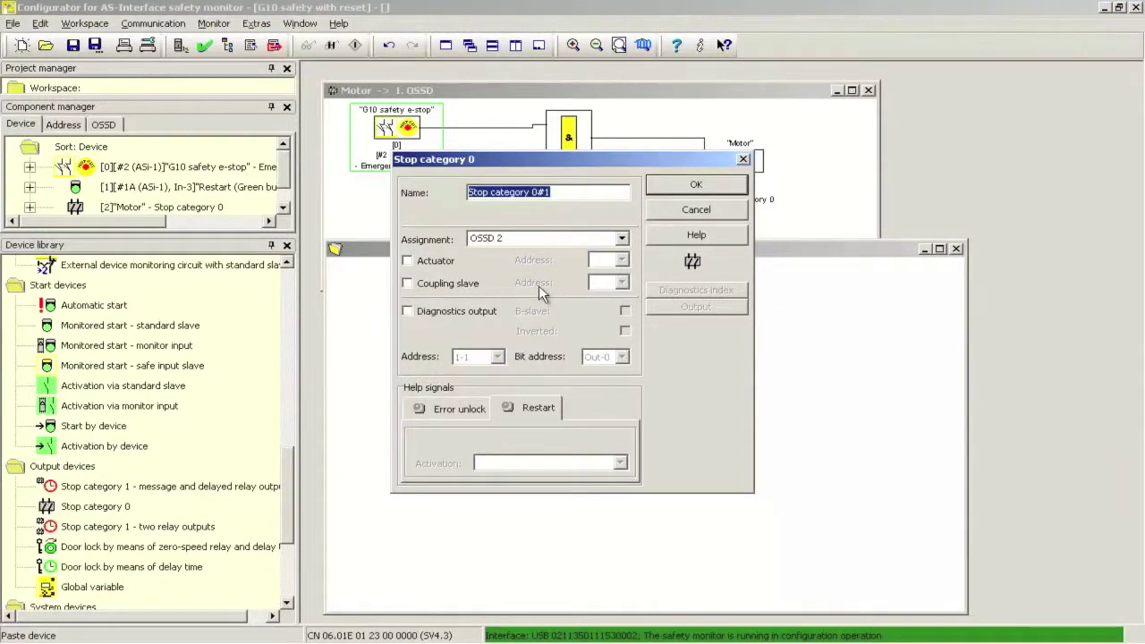
text(Green)
text( butt)
key(BackSpace)
key(BackSpace)
key(BackSpace)
key(BackSpace)
text(rese)
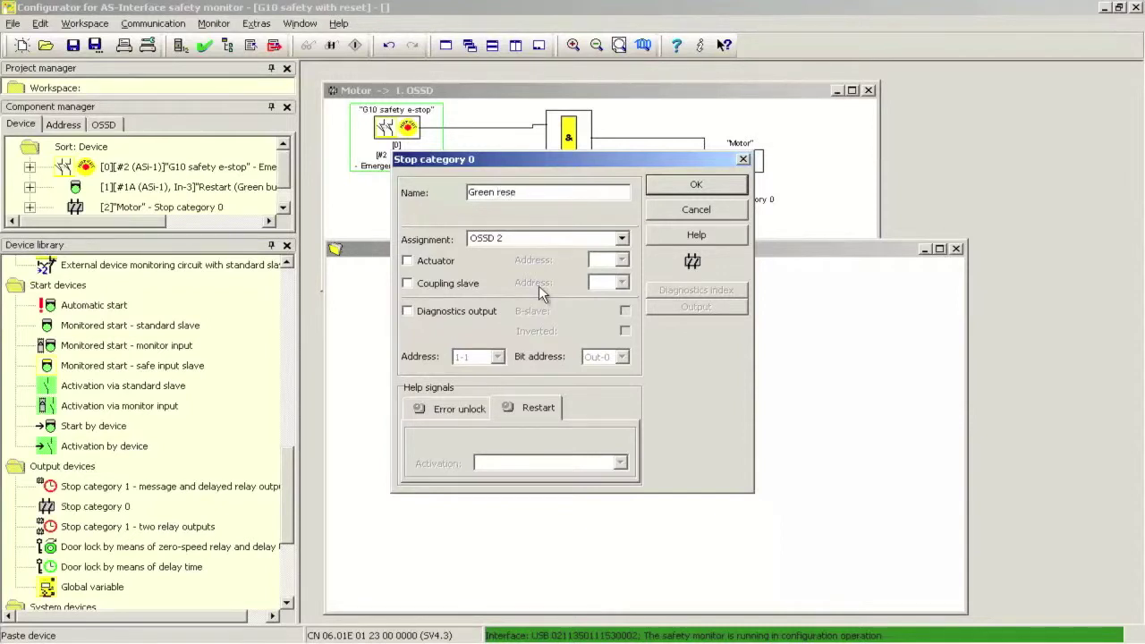
key(BackSpace)
text(tart button)
click(621, 238)
click(548, 340)
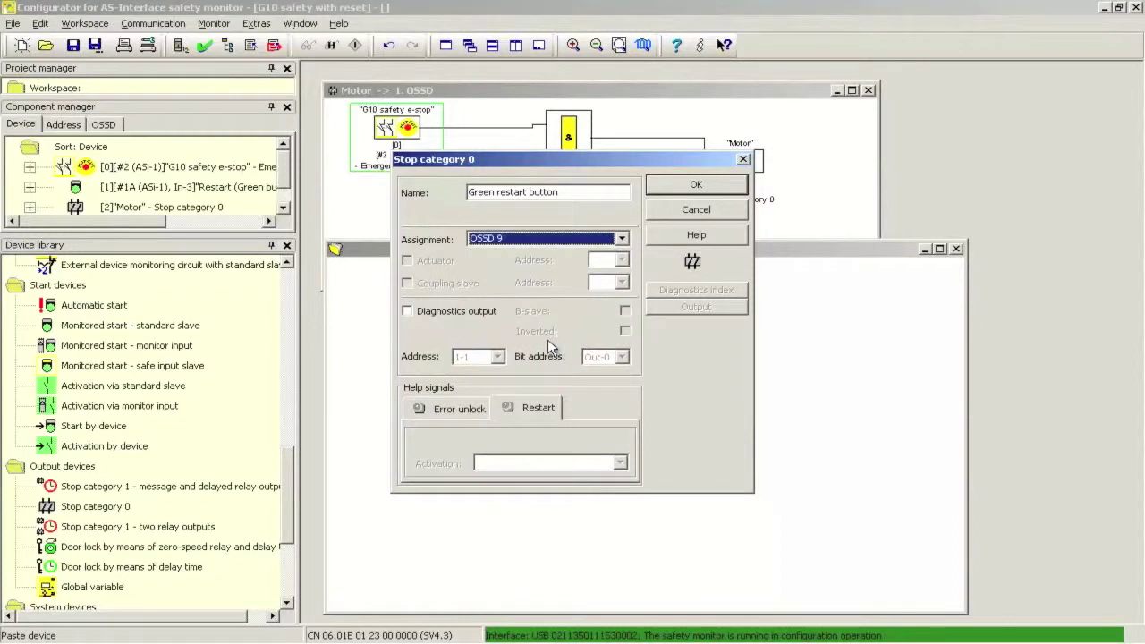
Enable the Green restart button device's diagnostics output at address 1-1, bit Out-1, and confirm the device.
click(407, 311)
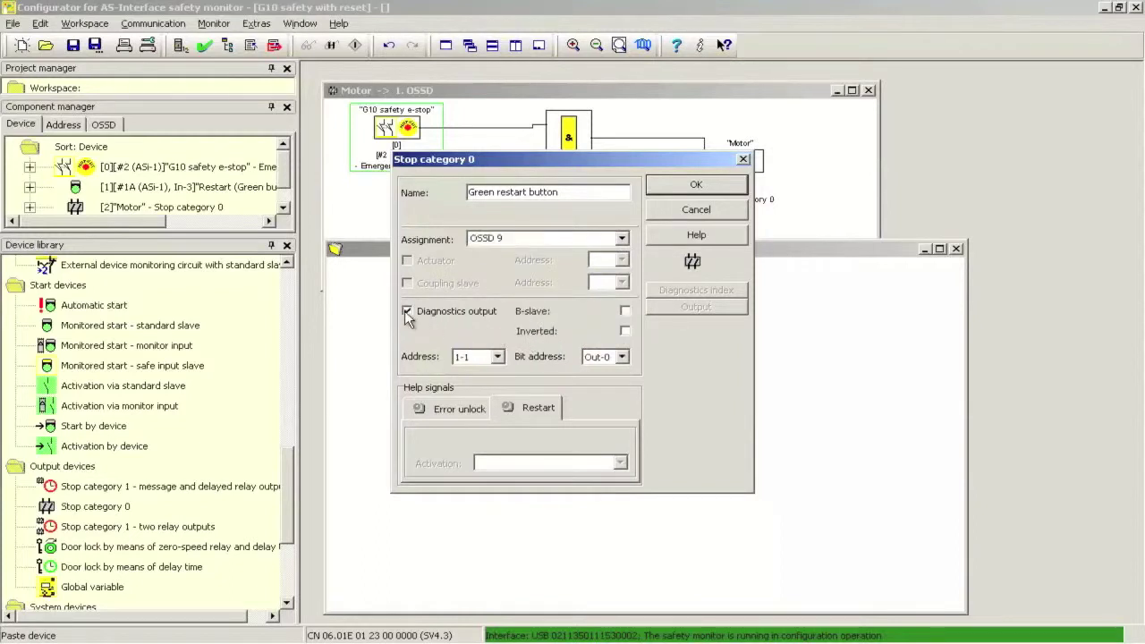
click(496, 358)
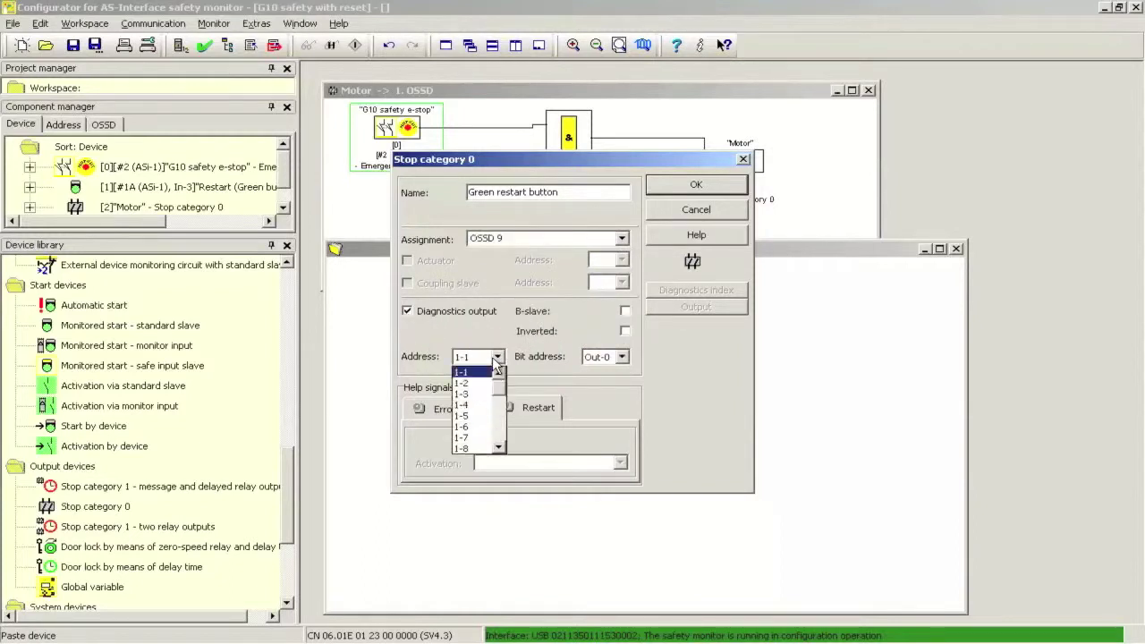
click(622, 358)
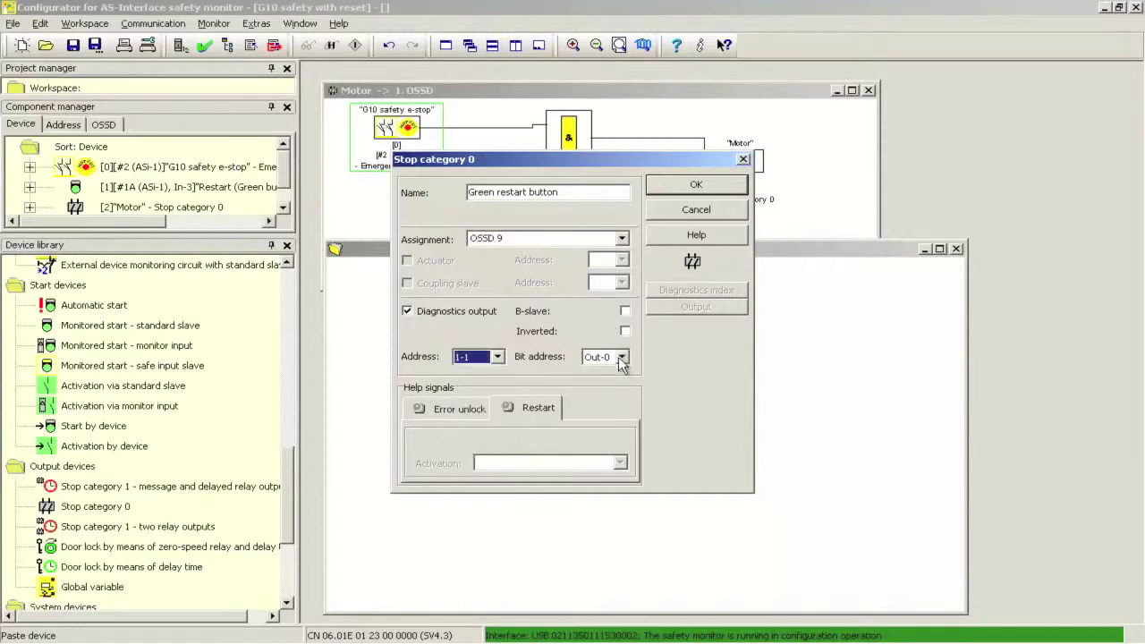
click(622, 358)
click(624, 384)
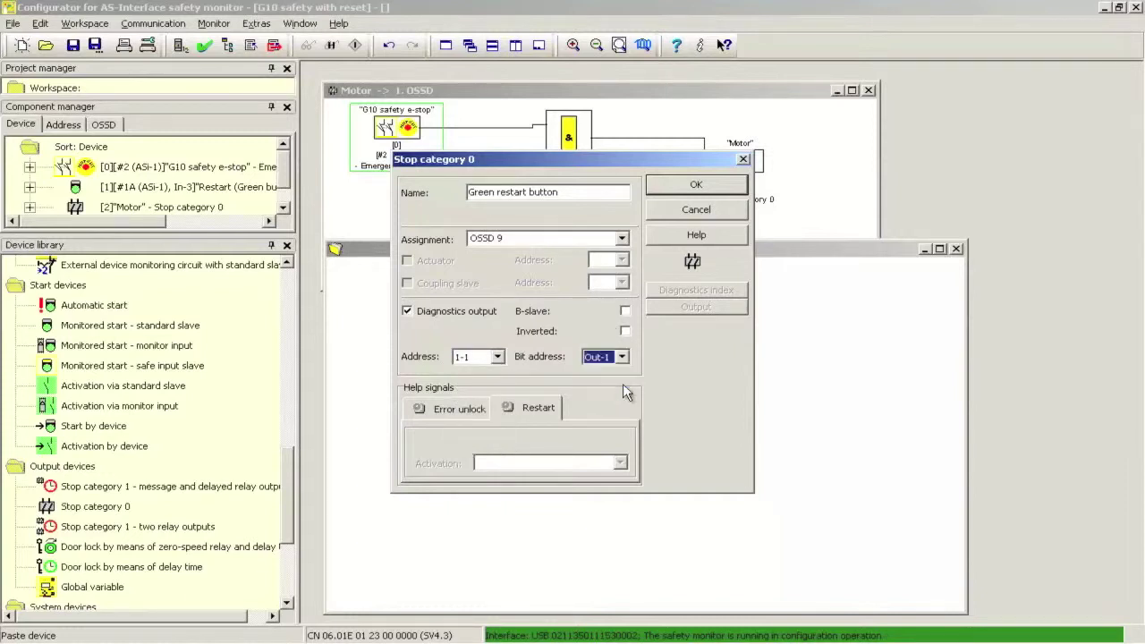
click(696, 186)
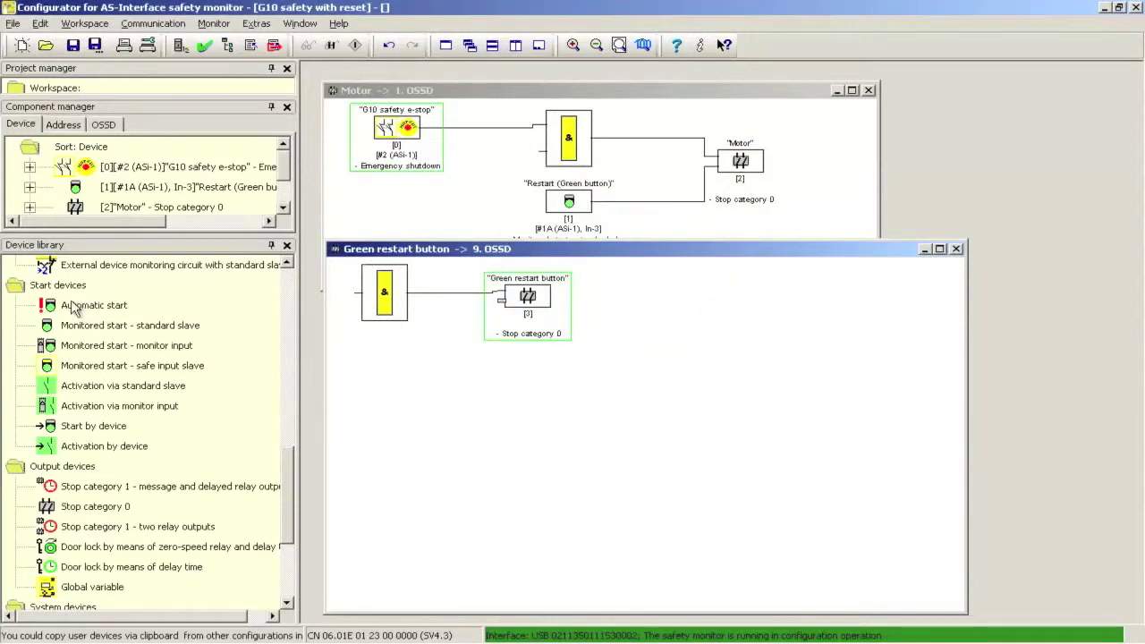